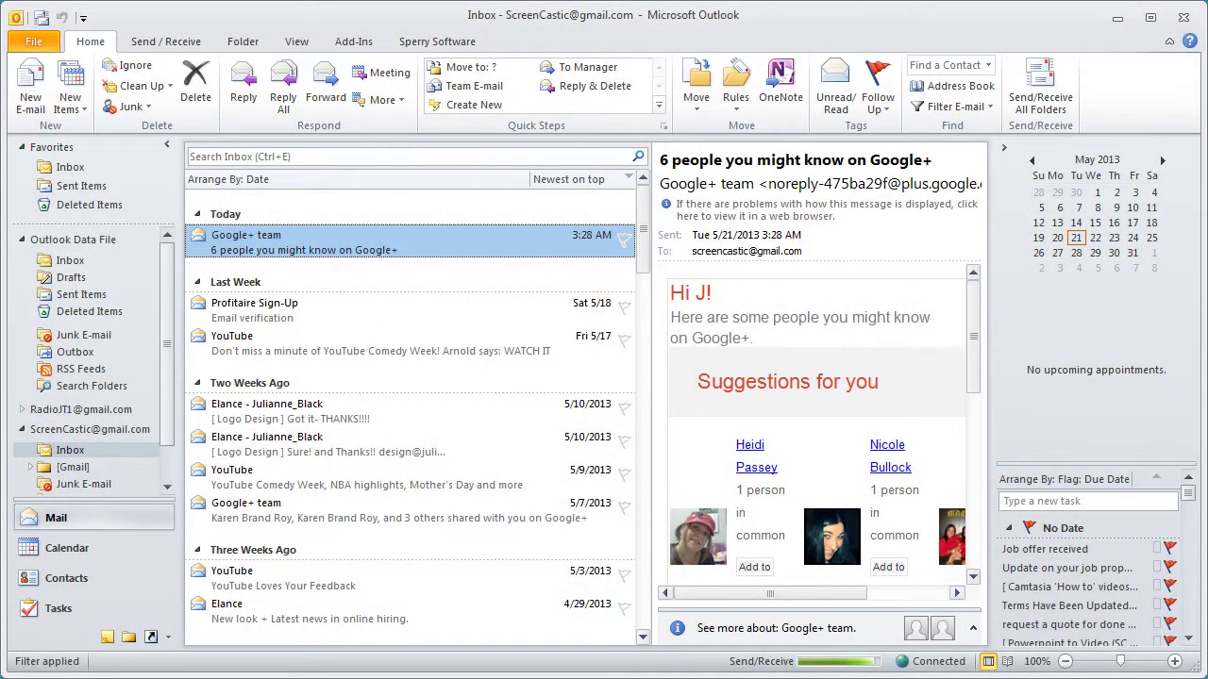
# Step: Open the Sperry Software Add-In Configuration dialog from the Sperry Software ribbon tab
pyautogui.click(451, 42)
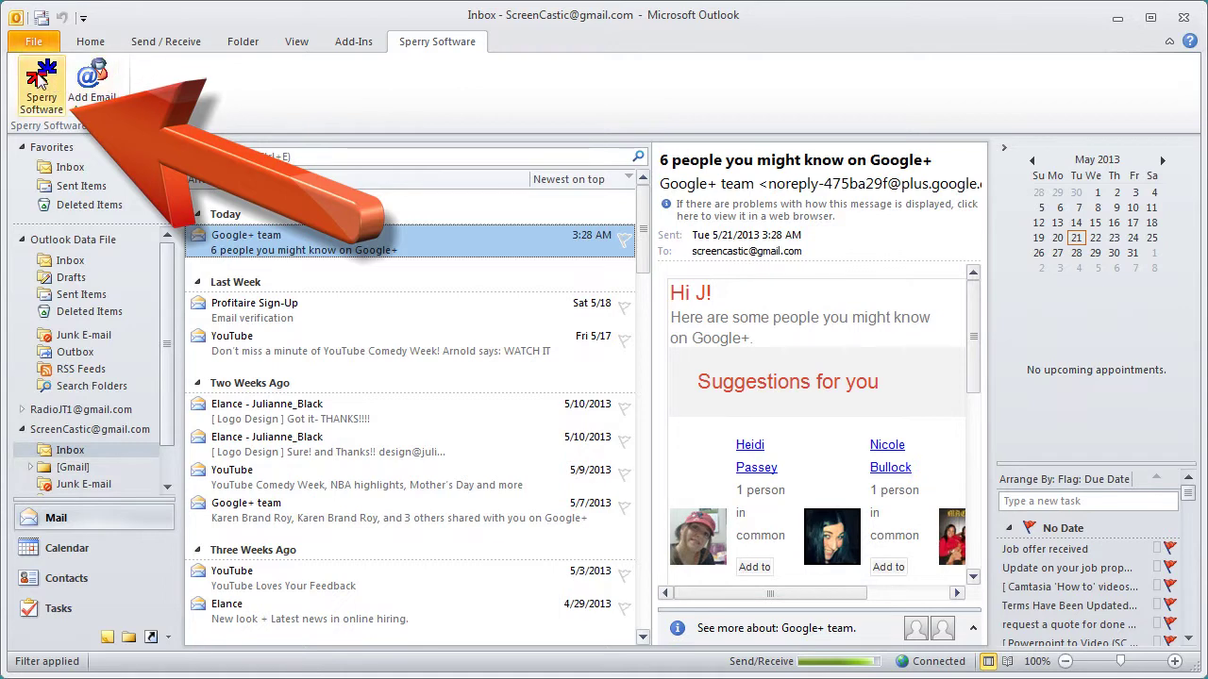
pyautogui.click(43, 85)
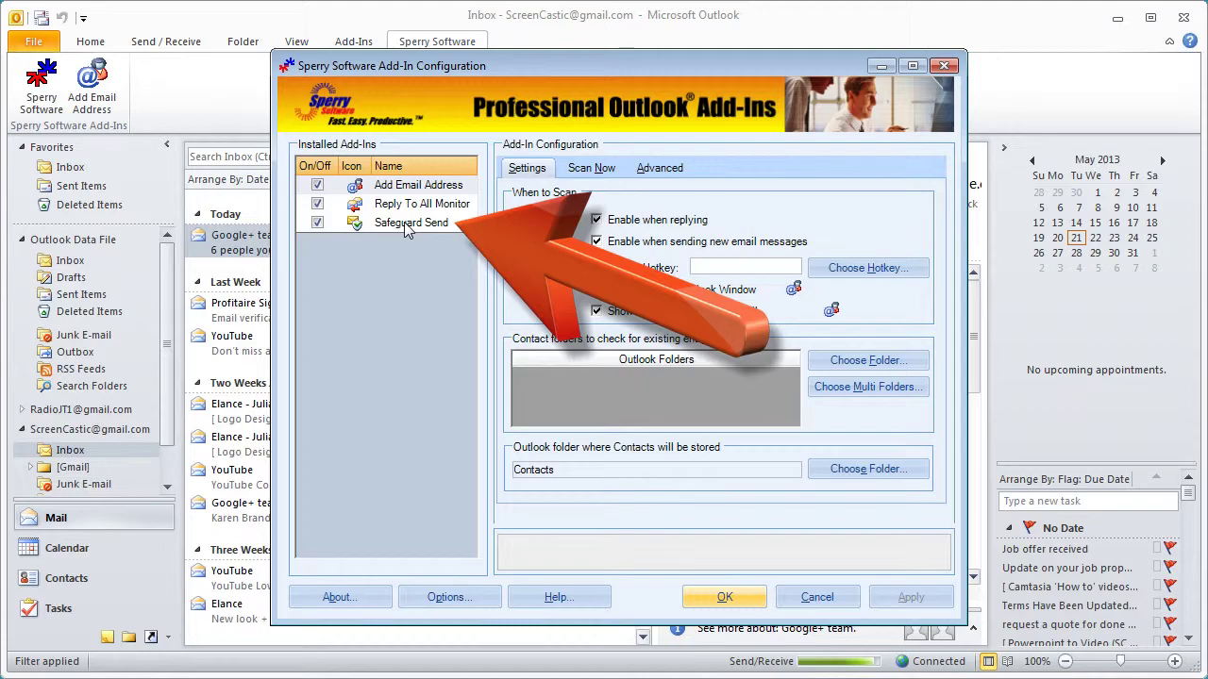
# Step: Select Safeguard Send and show its Confidentiality Safeguards settings
pyautogui.click(406, 225)
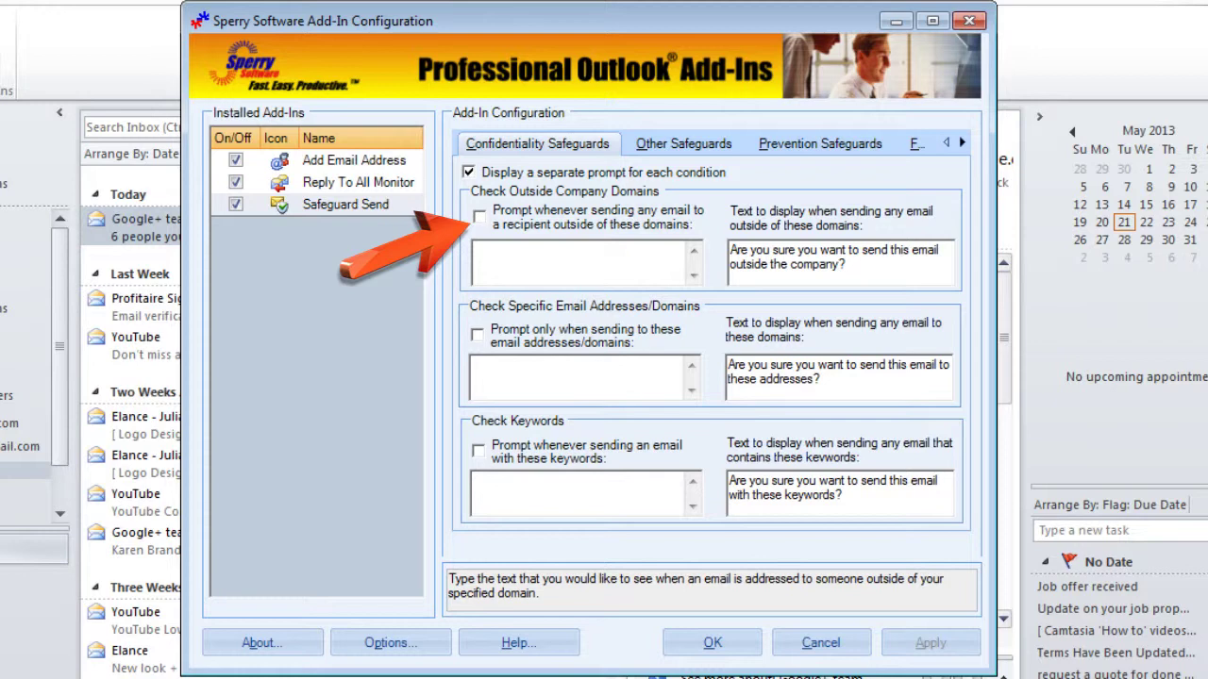
pyautogui.click(536, 143)
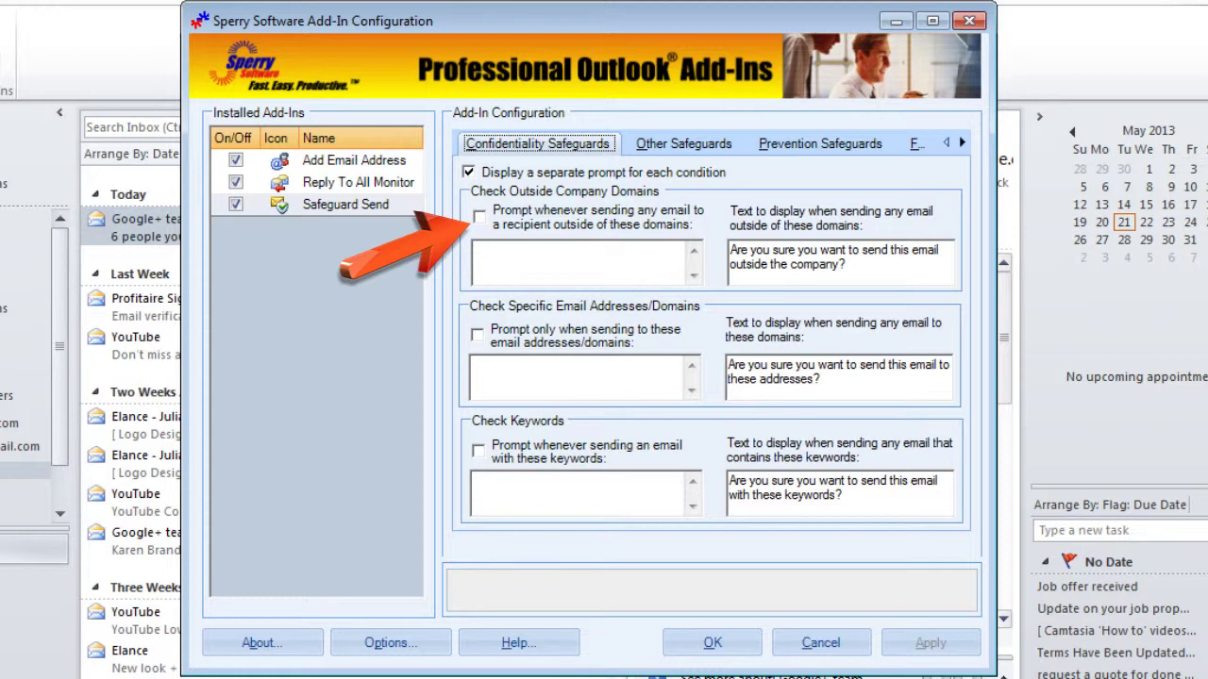
# Step: Prompt outside domains espanol.sperrysoftware.com and sperrysoftware.com, and enable specific-address prompting
pyautogui.click(479, 217)
pyautogui.click(517, 259)
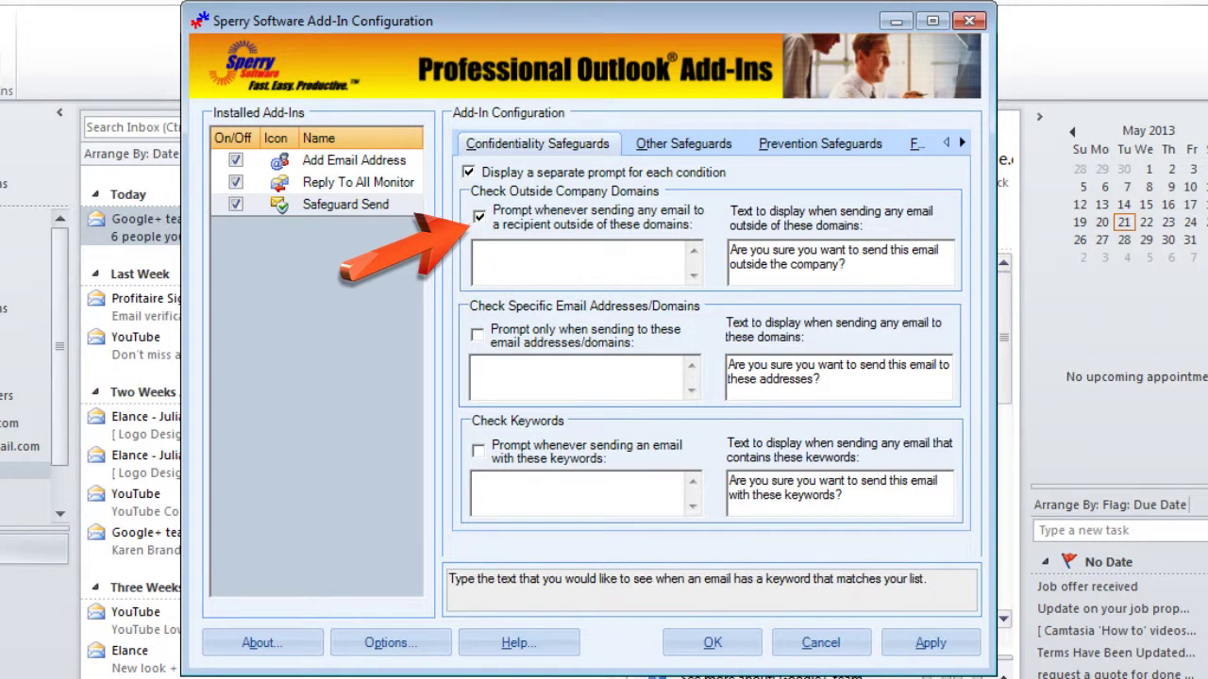
pyautogui.write('sperrysoftware.com')
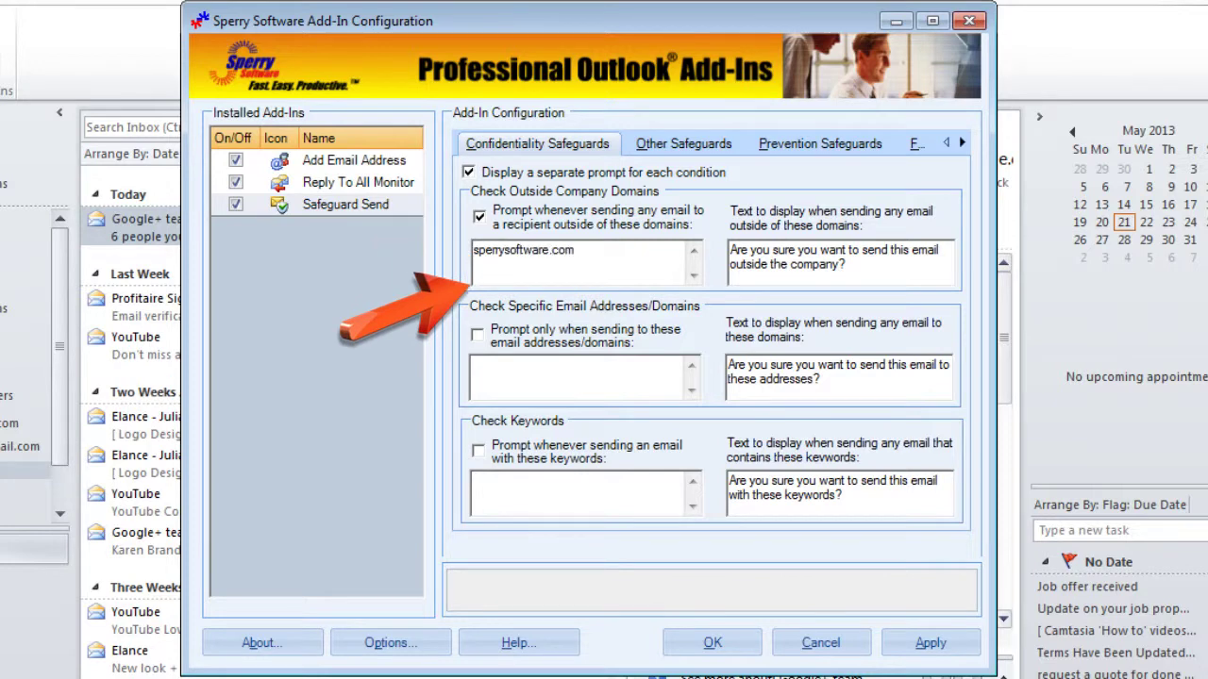
pyautogui.hotkey('ctrl', 'a')
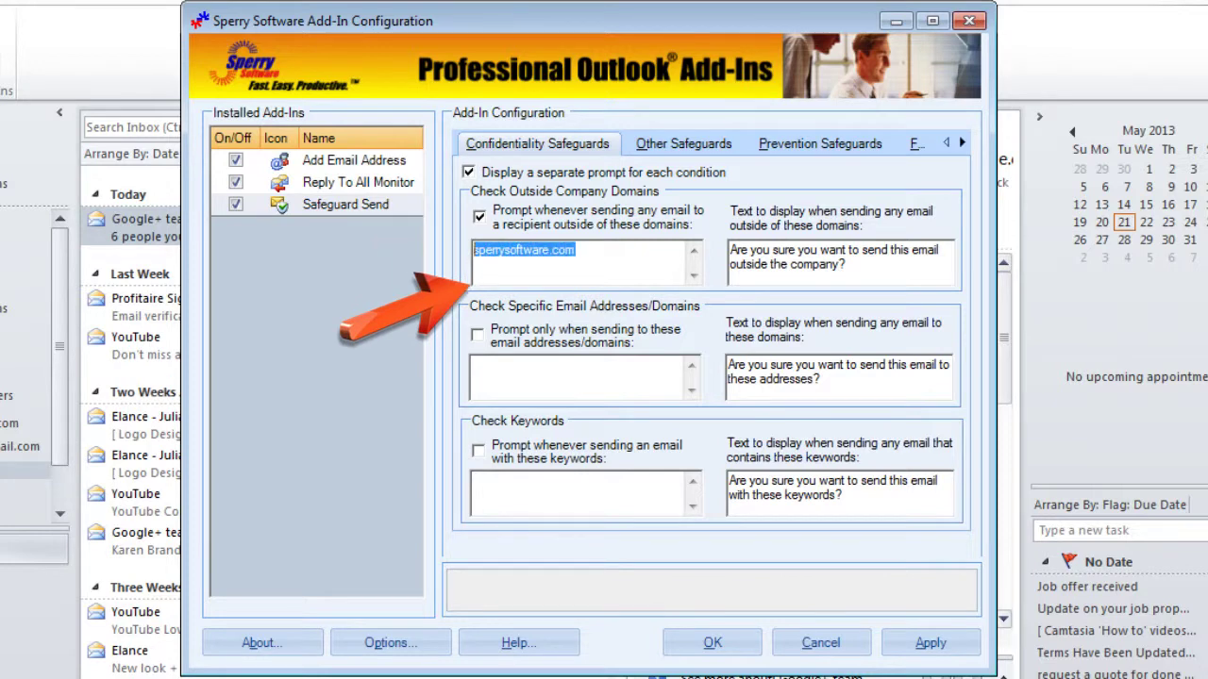
pyautogui.click(475, 250)
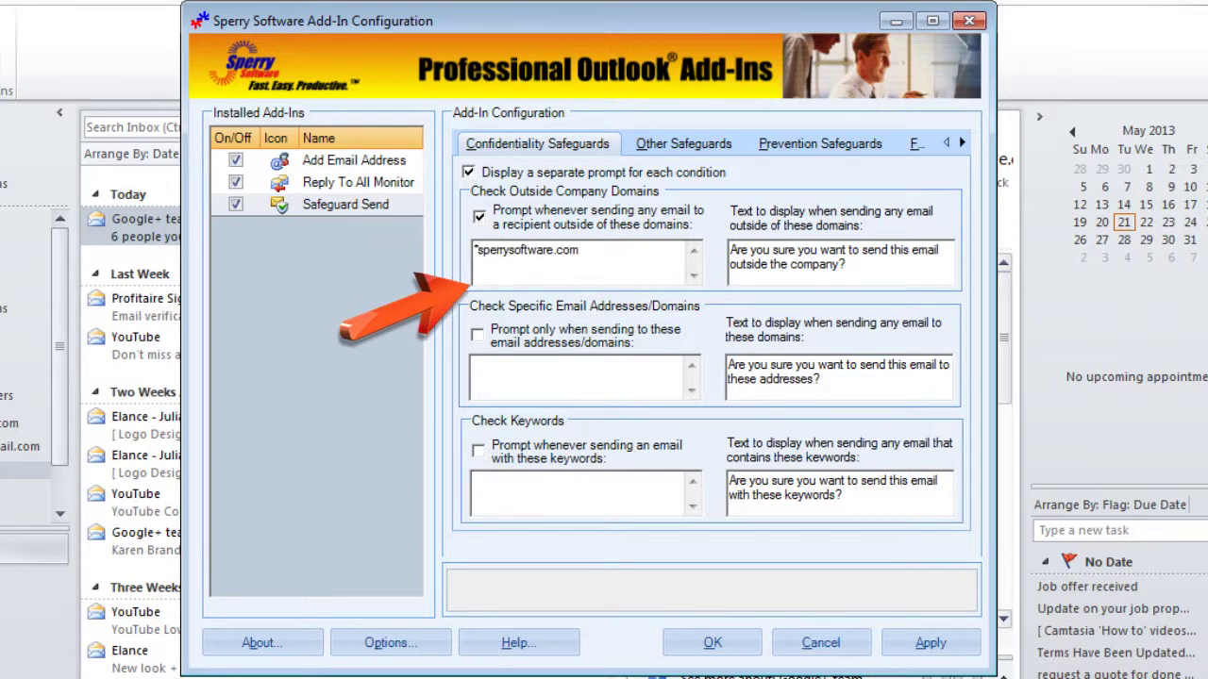
pyautogui.write('*')
pyautogui.write('.')
pyautogui.press('BackSpace')
pyautogui.press('BackSpace')
pyautogui.write('espanol.')
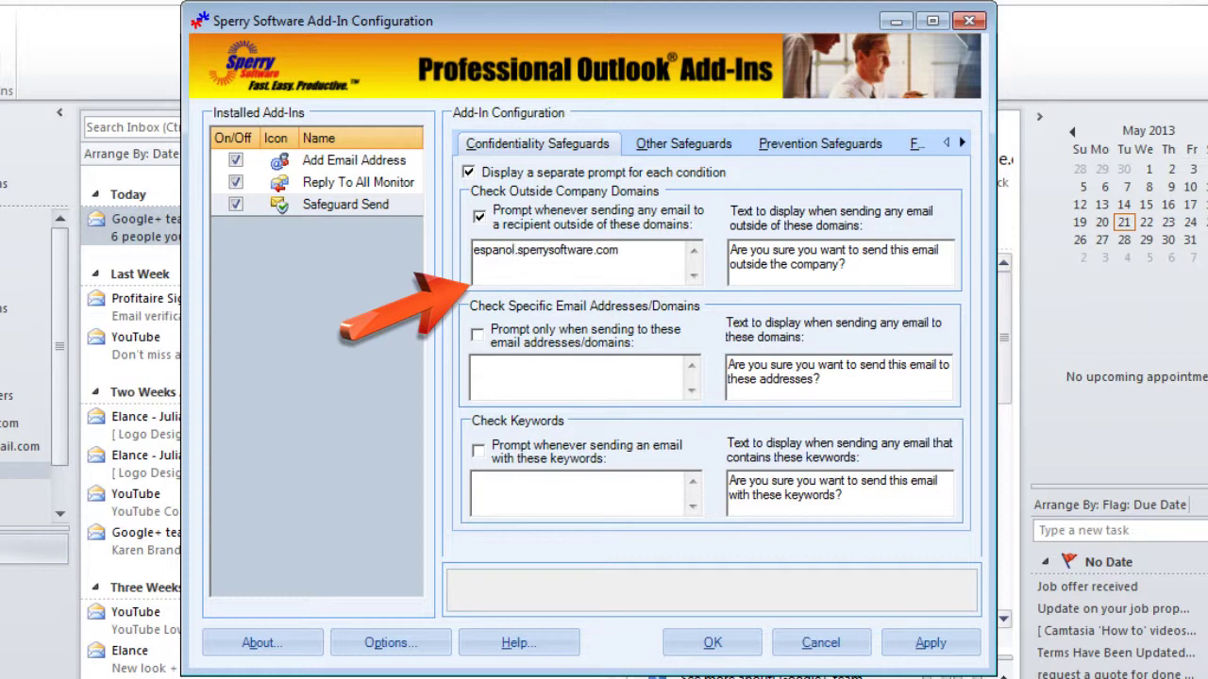
pyautogui.click(619, 250)
pyautogui.press('Return')
pyautogui.write('sperrysoftware.com')
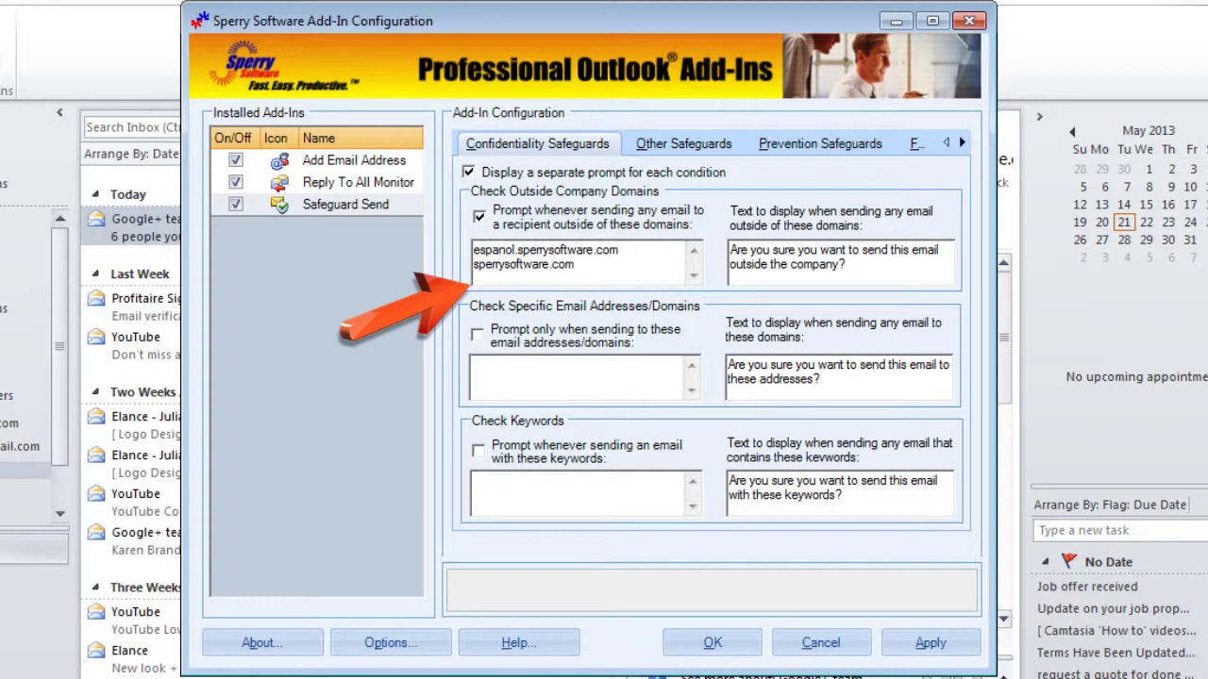
pyautogui.click(476, 334)
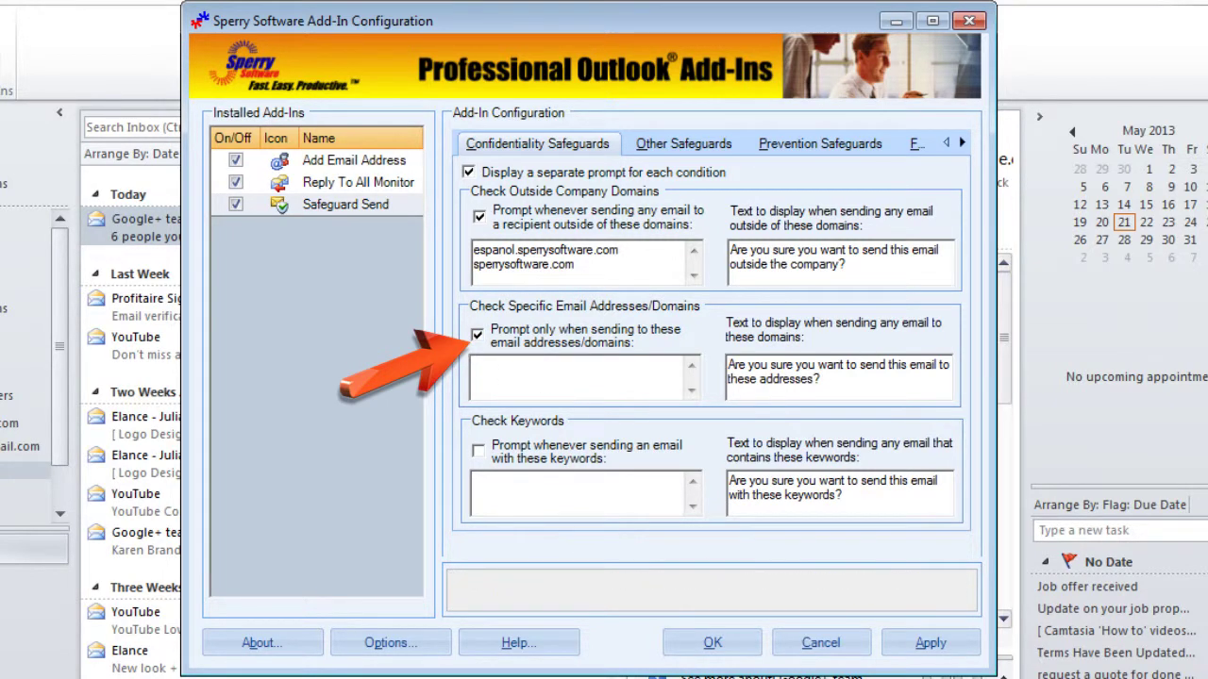
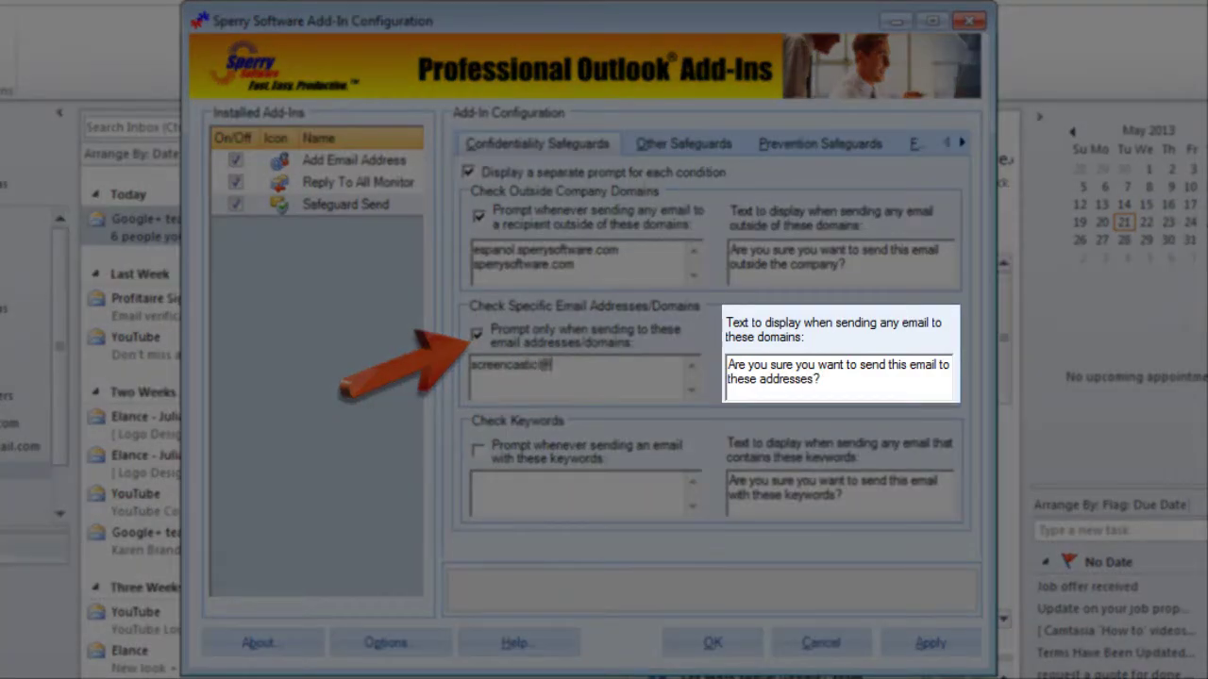
# Step: List a specific e-mail address and importantdomain.com on separate lines for prompting
pyautogui.press('Return')
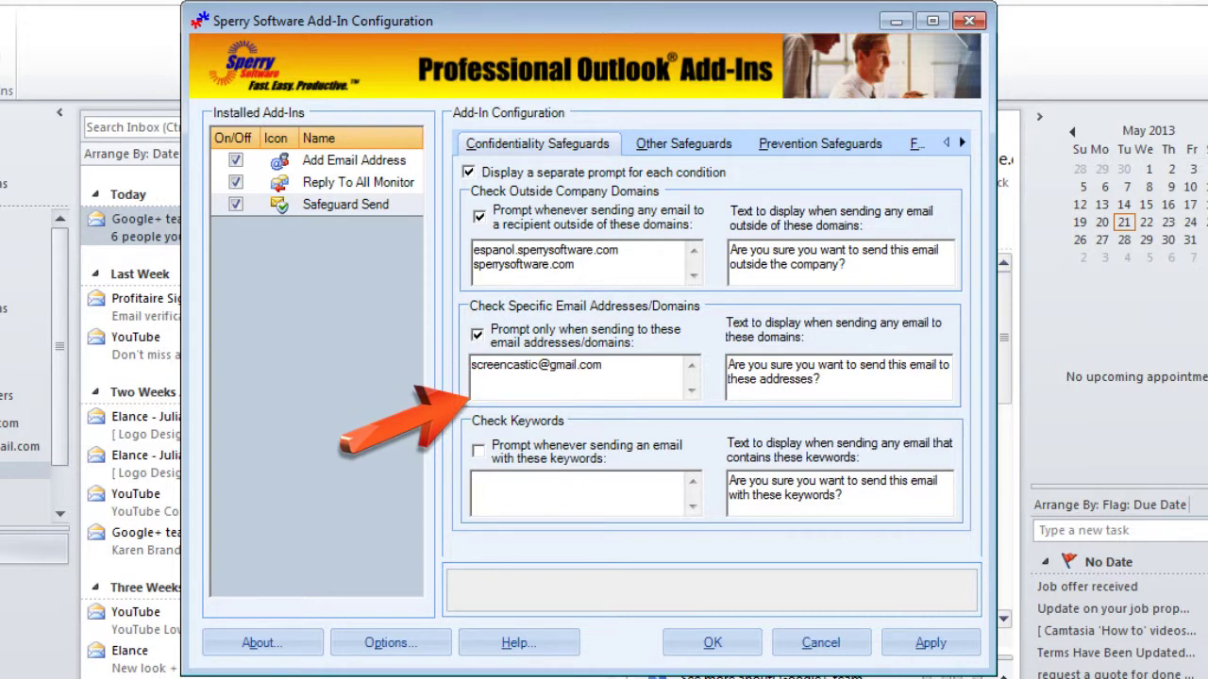
pyautogui.write('importantdomain.co')
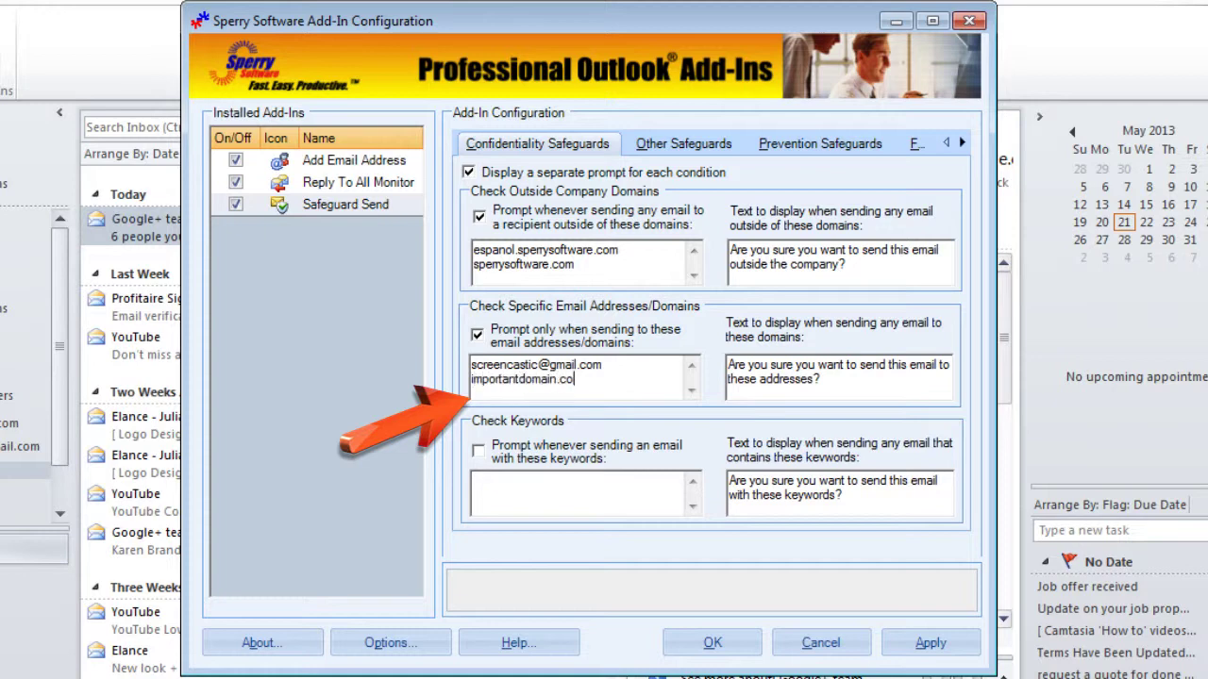
pyautogui.write('m')
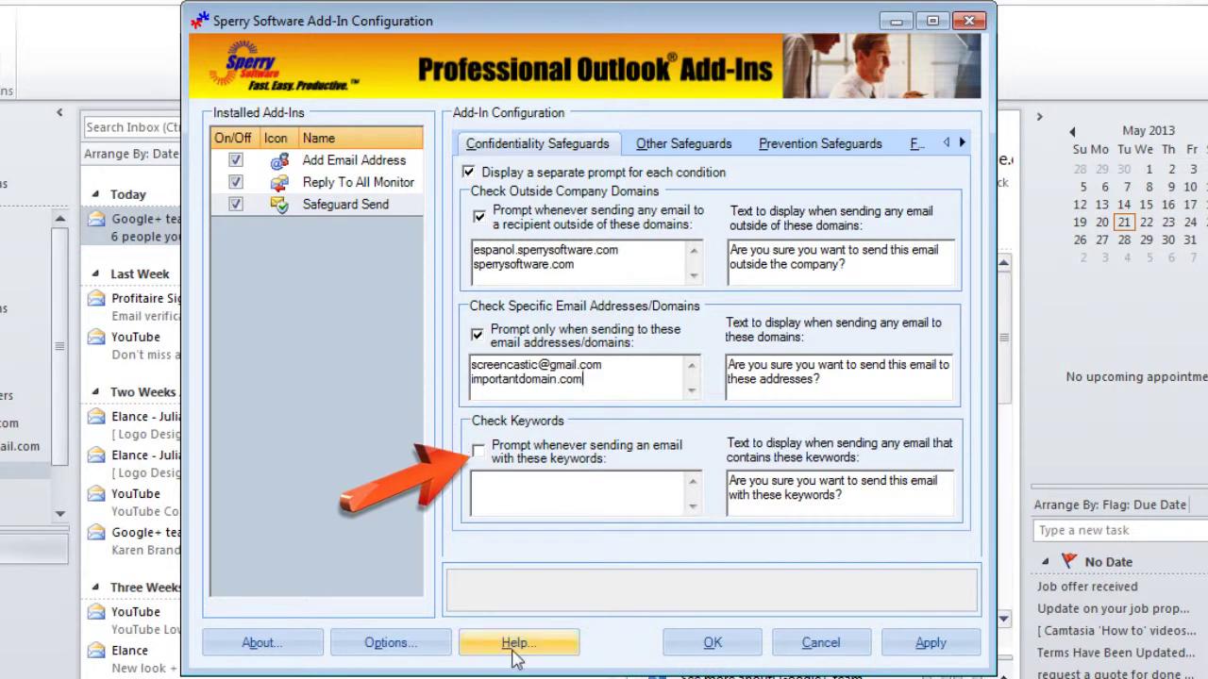
# Step: Enable the keyword check and enter the keywords cat*, dog and fish
pyautogui.click(478, 452)
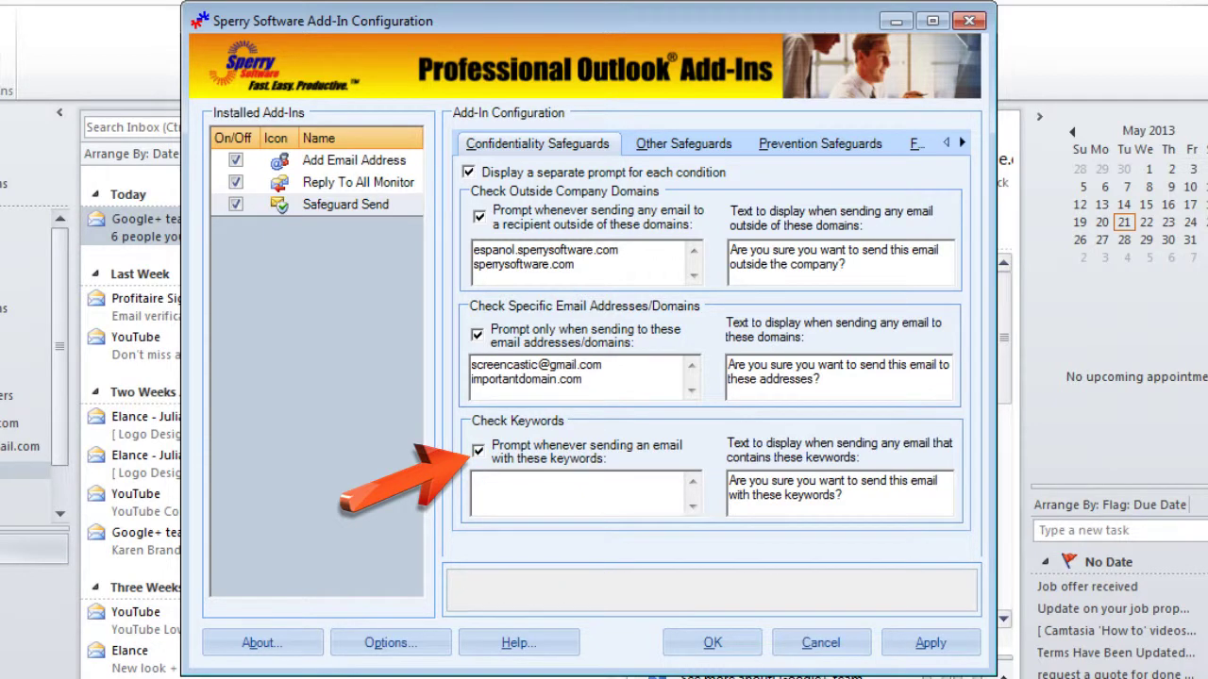
pyautogui.click(474, 480)
pyautogui.write('cat')
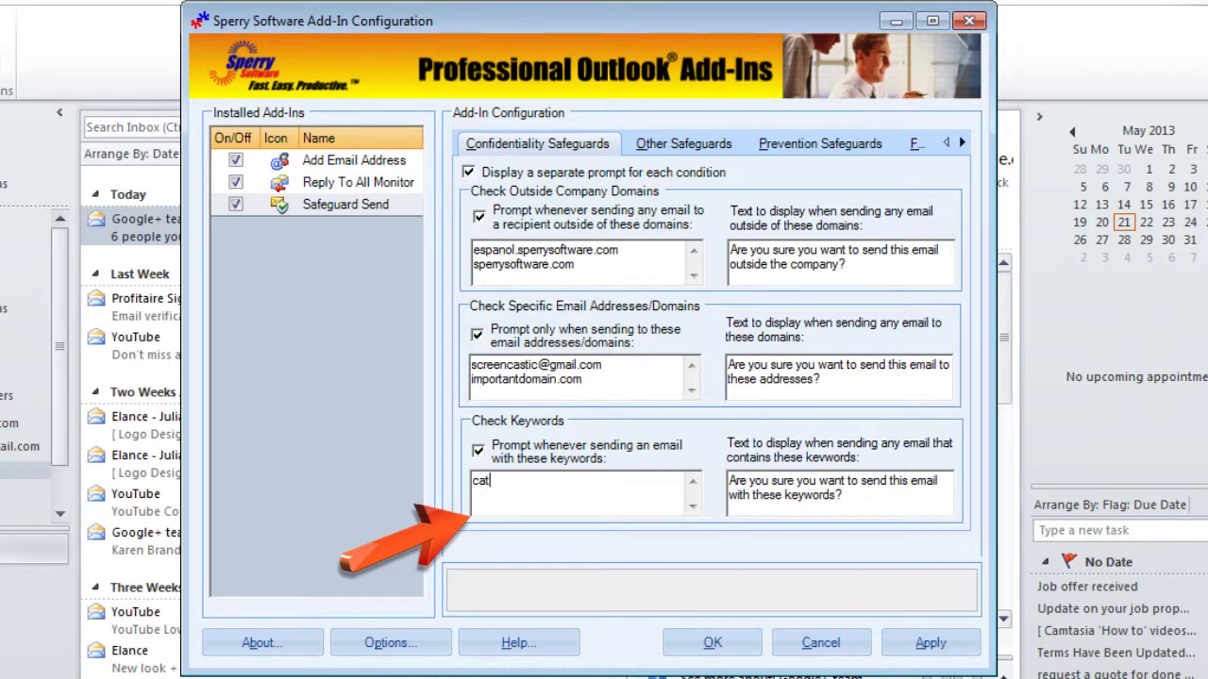
pyautogui.press('Return')
pyautogui.write('dog')
pyautogui.press('Return')
pyautogui.write('fish')
pyautogui.click(492, 480)
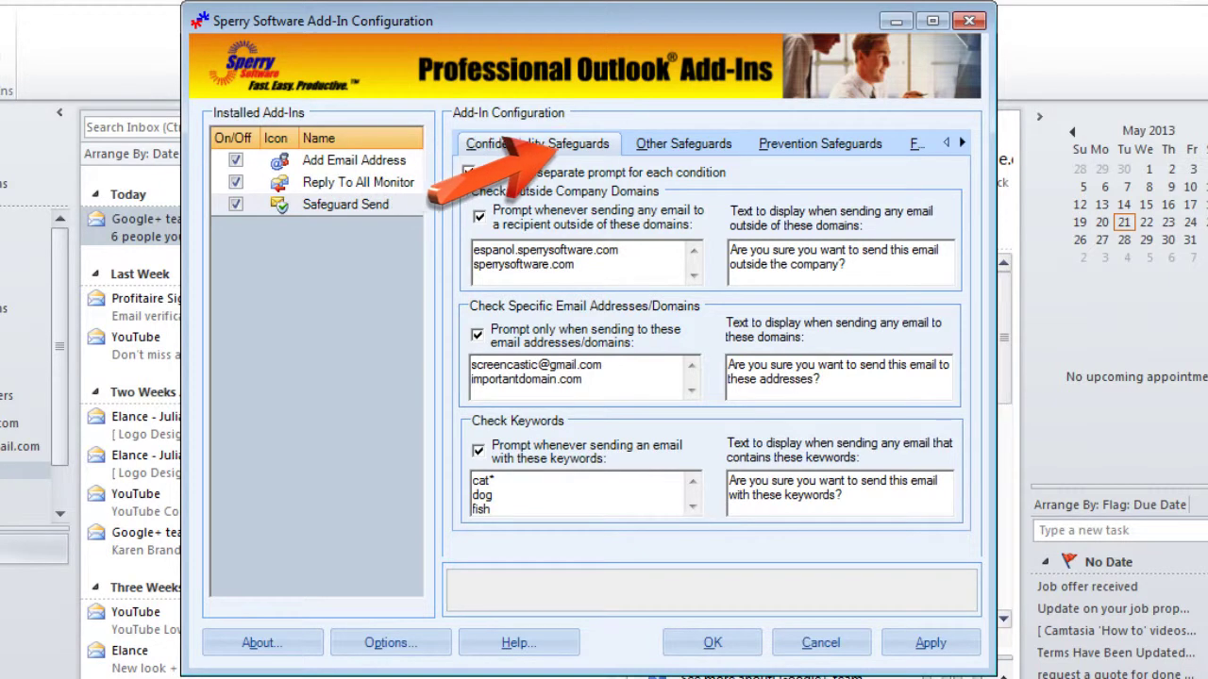
# Step: On Other Safeguards, prompt for more than 5 recipients and for blank subjects
pyautogui.click(673, 150)
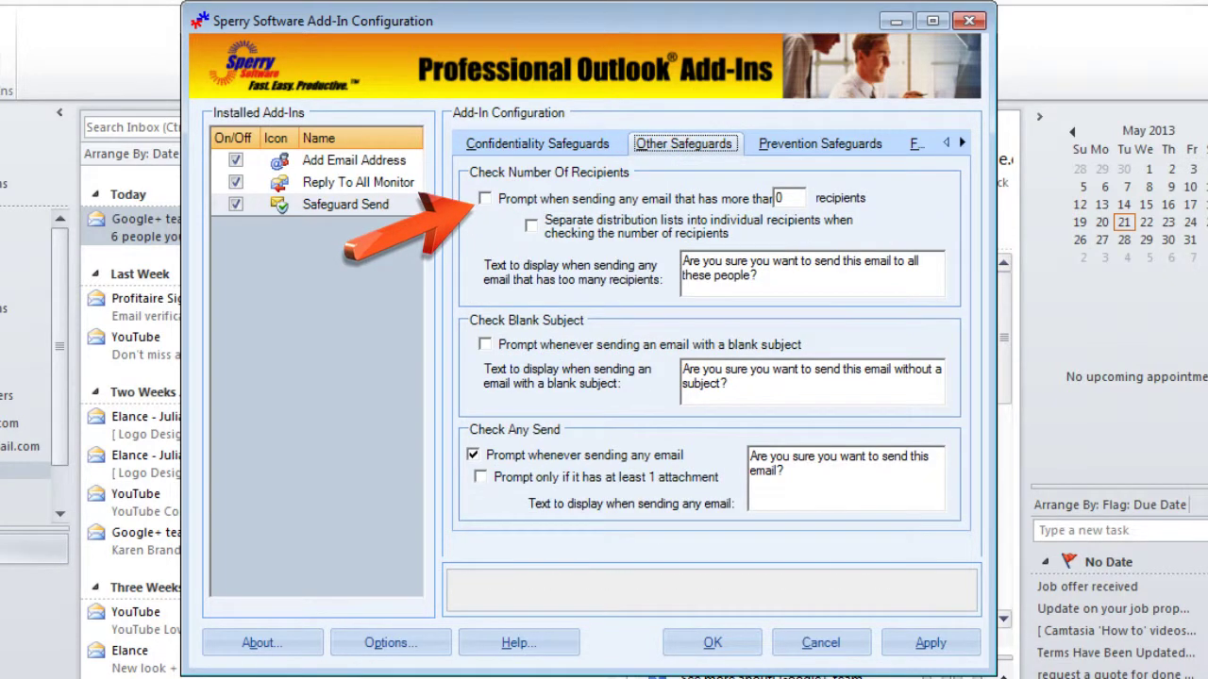
pyautogui.click(484, 199)
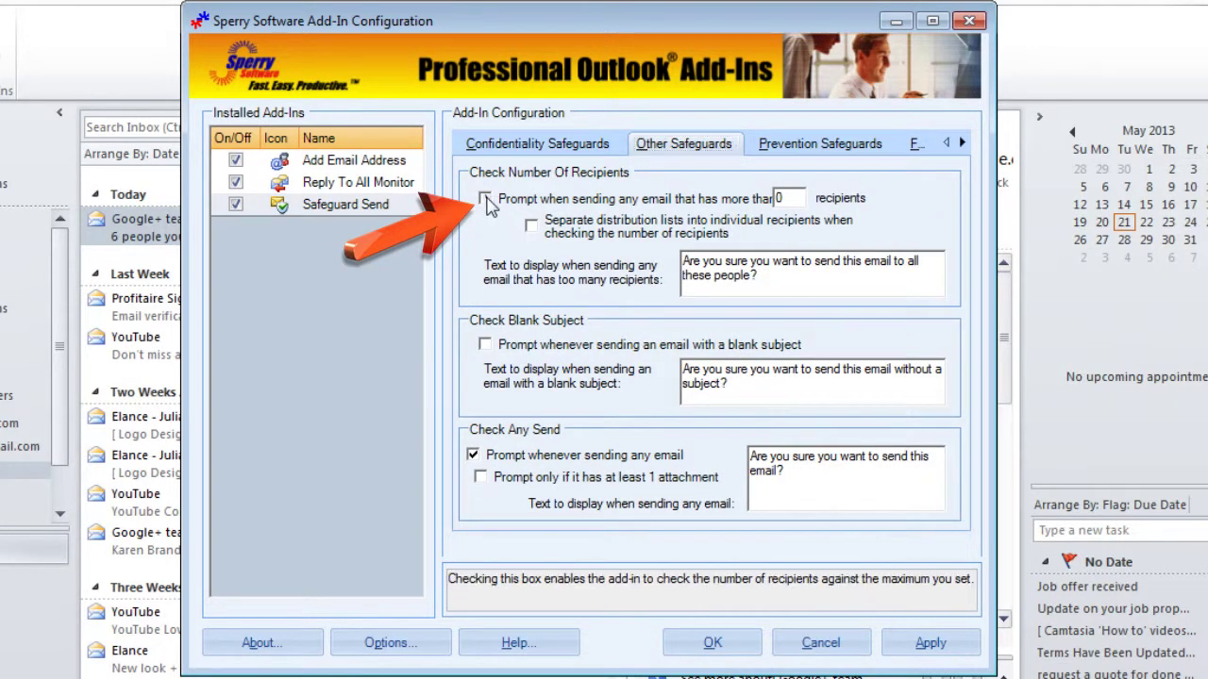
pyautogui.doubleClick(774, 197)
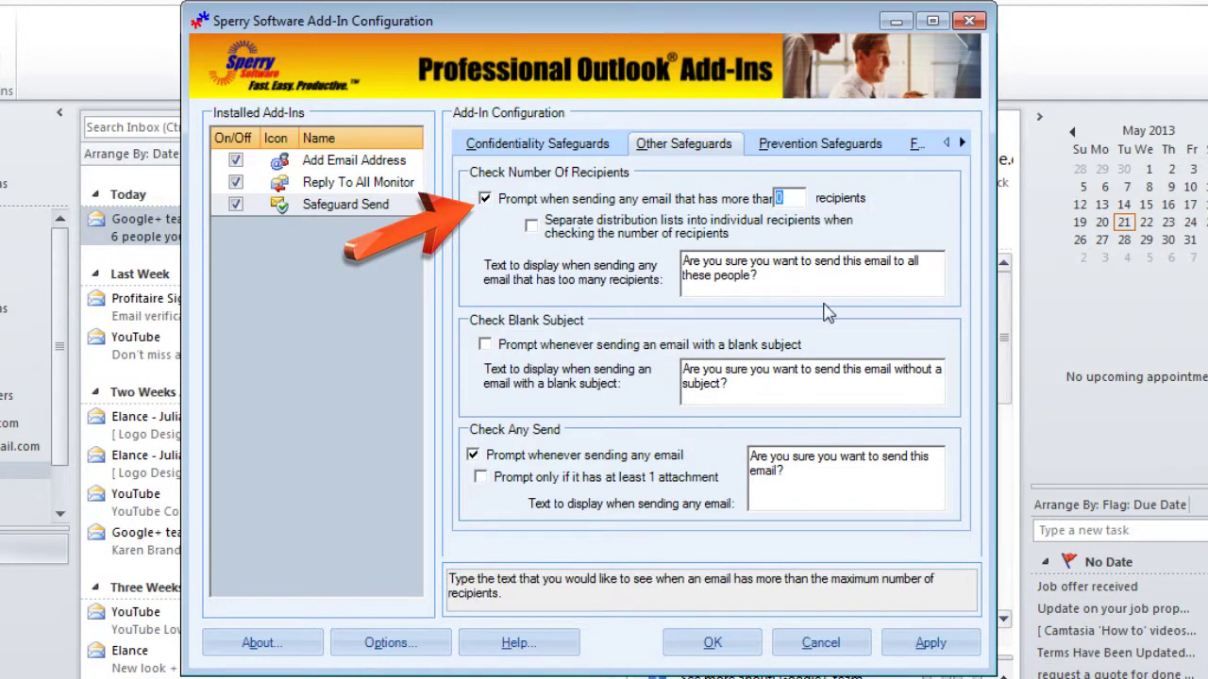
pyautogui.write('5')
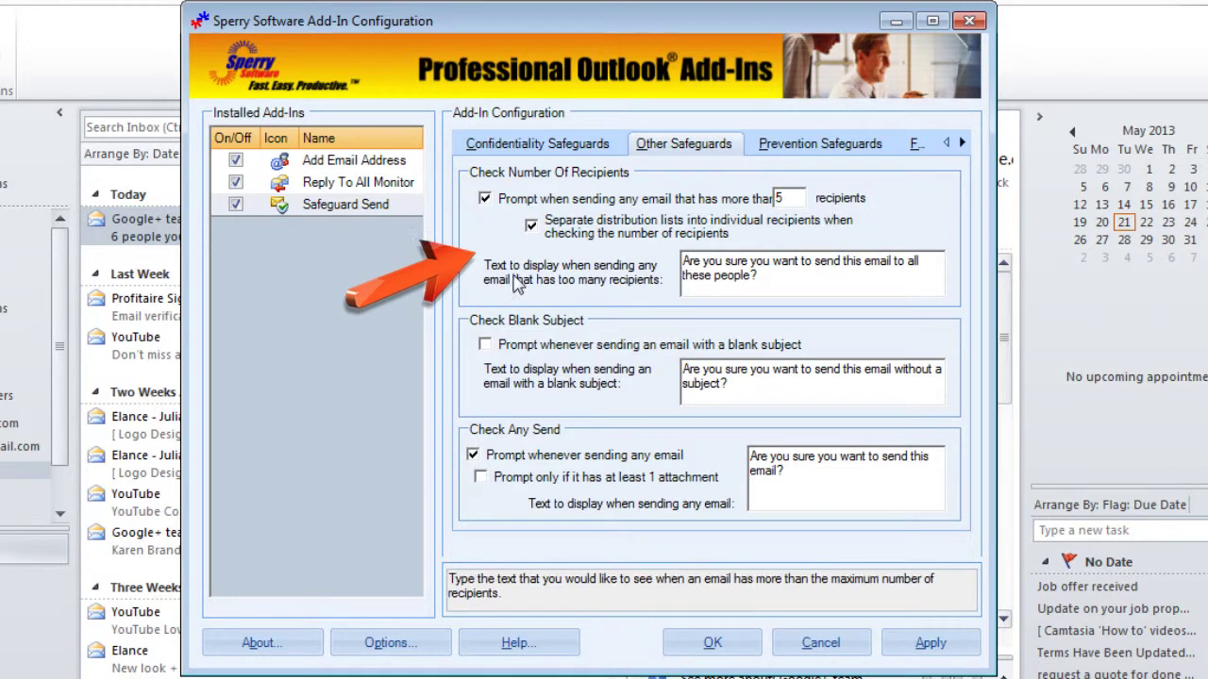
pyautogui.click(485, 345)
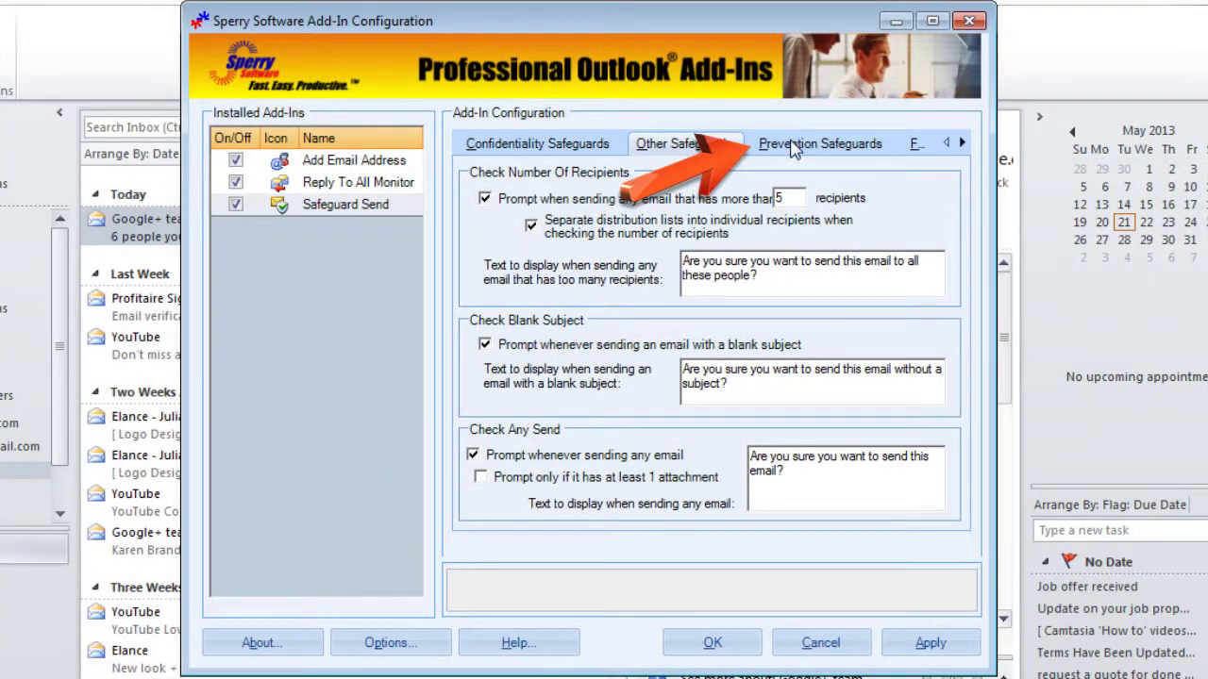
# Step: Review the Prevention Safeguards tab, then return to Confidentiality Safeguards
pyautogui.click(792, 144)
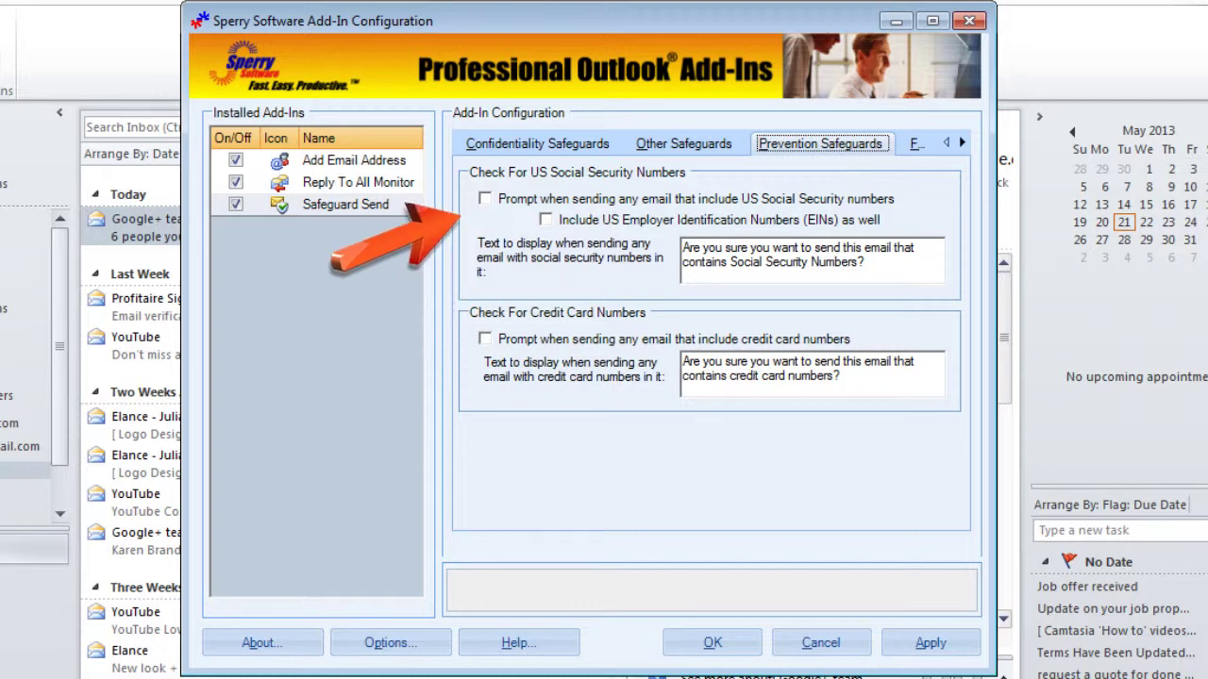
pyautogui.click(537, 143)
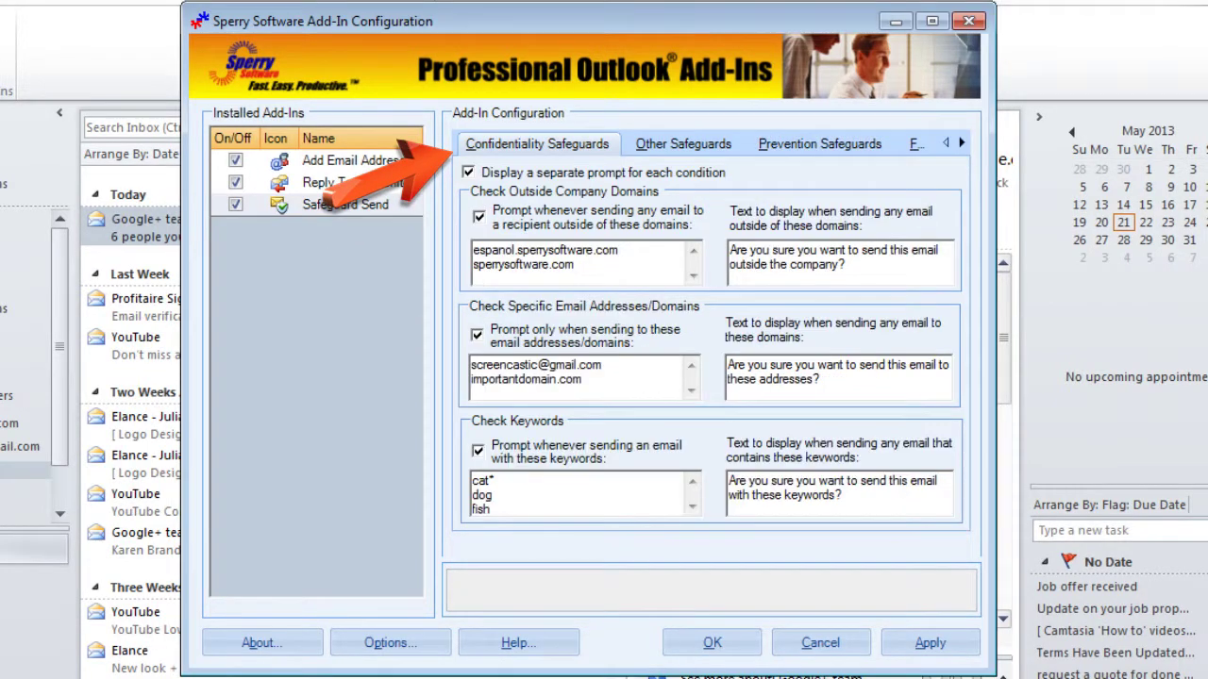